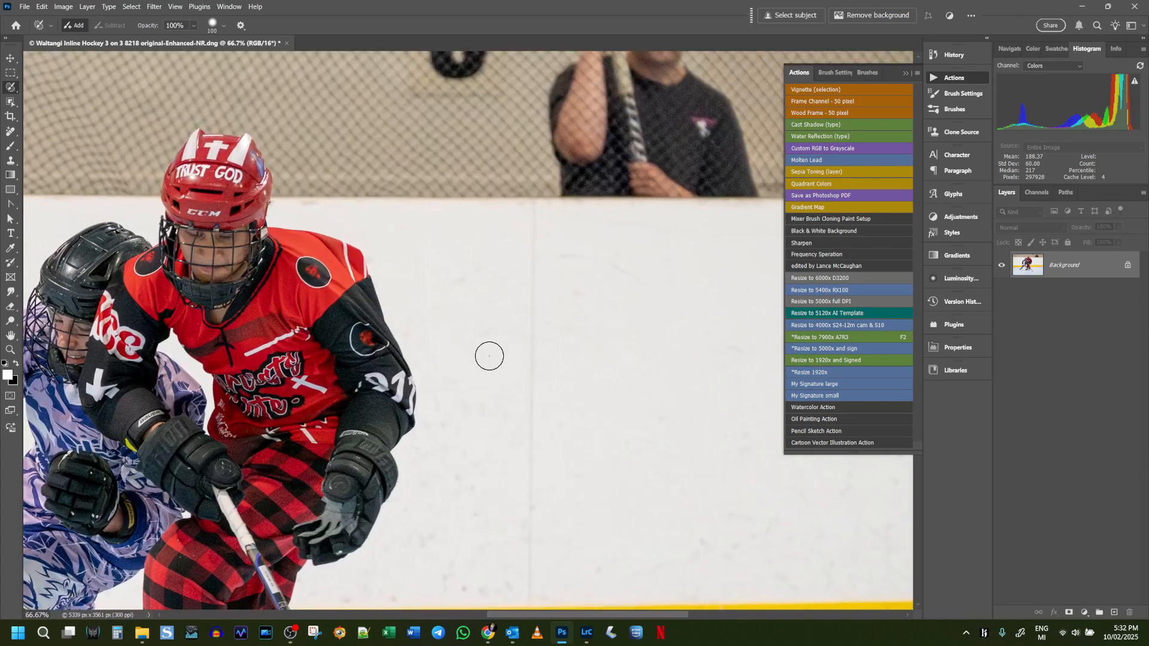
Step: Paint a Selection Brush selection over the whole bystander behind the fence, and clear the selection
left_click_drag(490, 356, 462, 449)
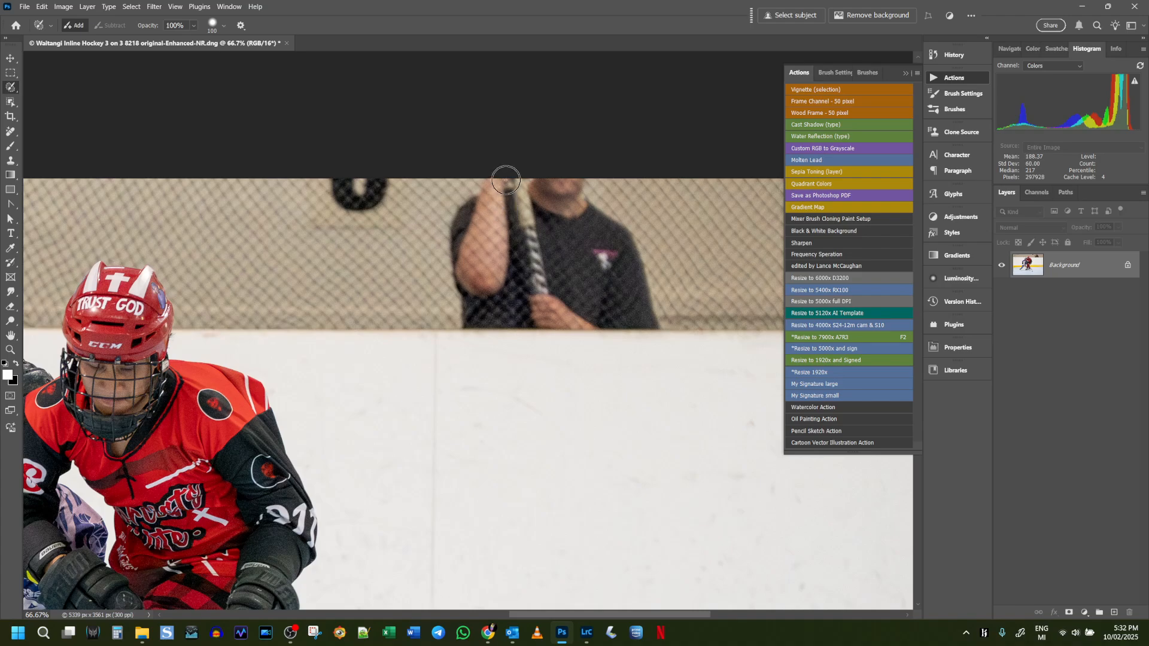
mouse_move(509, 177)
left_mouse_down()
mouse_move(460, 209)
mouse_move(451, 238)
mouse_move(458, 317)
mouse_move(651, 330)
mouse_move(626, 250)
mouse_move(581, 182)
mouse_move(509, 177)
left_mouse_up()
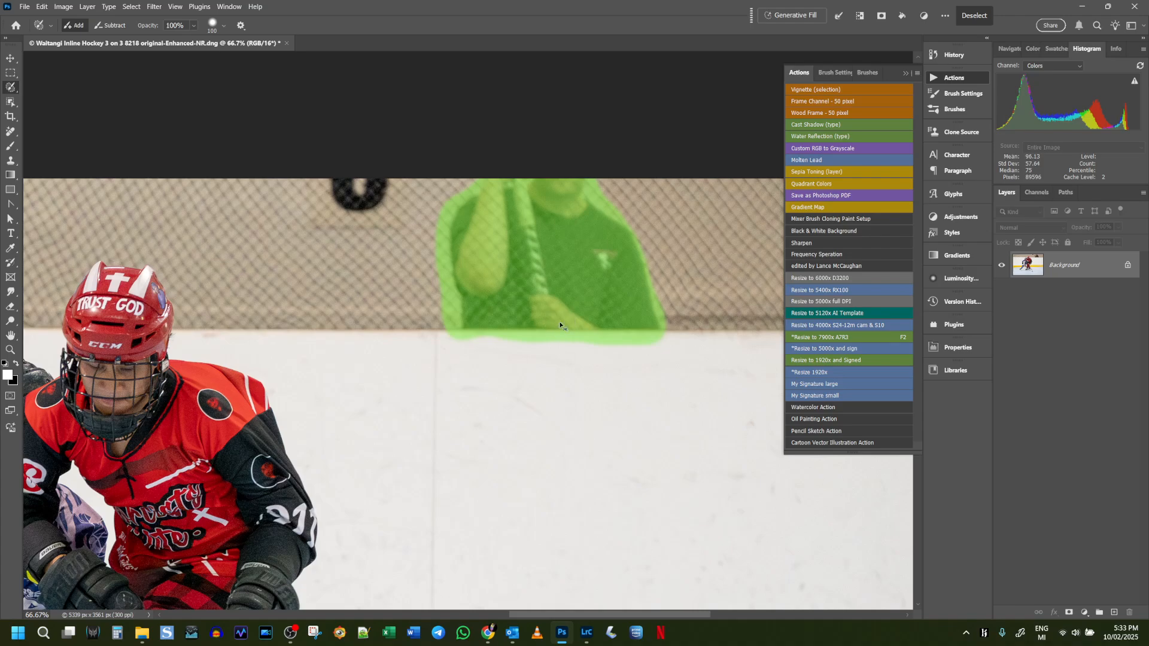
key("ctrl+d")
Step: Paint two diagonal Selection Brush strokes across the bystander's shirt at different brush sizes, and view the Brush Settings
left_click_drag(571, 214, 497, 344)
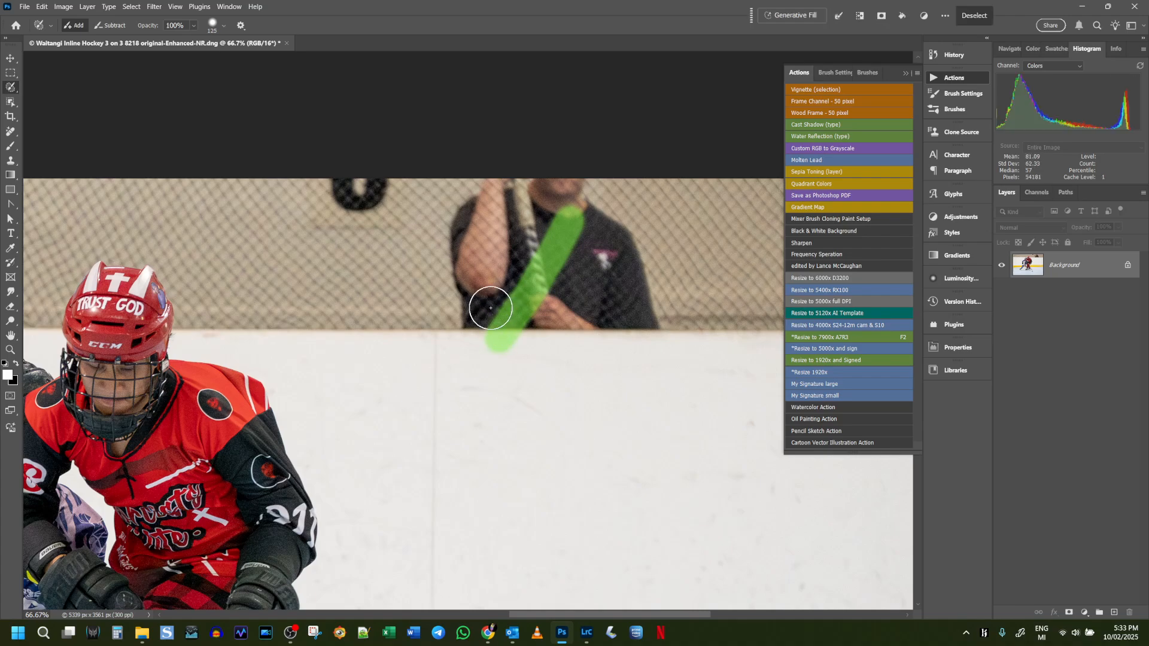
key("bracketright")
key("bracketright")
key("bracketright")
key("bracketright")
left_click_drag(598, 259, 542, 342)
key("bracketleft")
key("bracketleft")
key("bracketleft")
key("bracketleft")
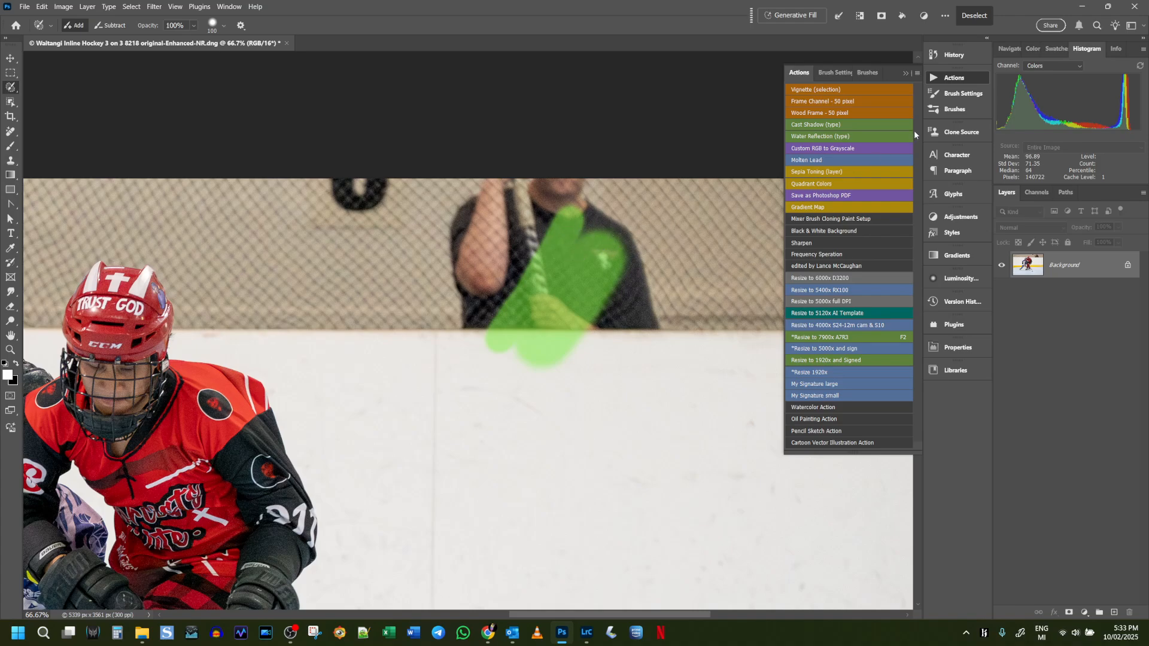
left_click(945, 96)
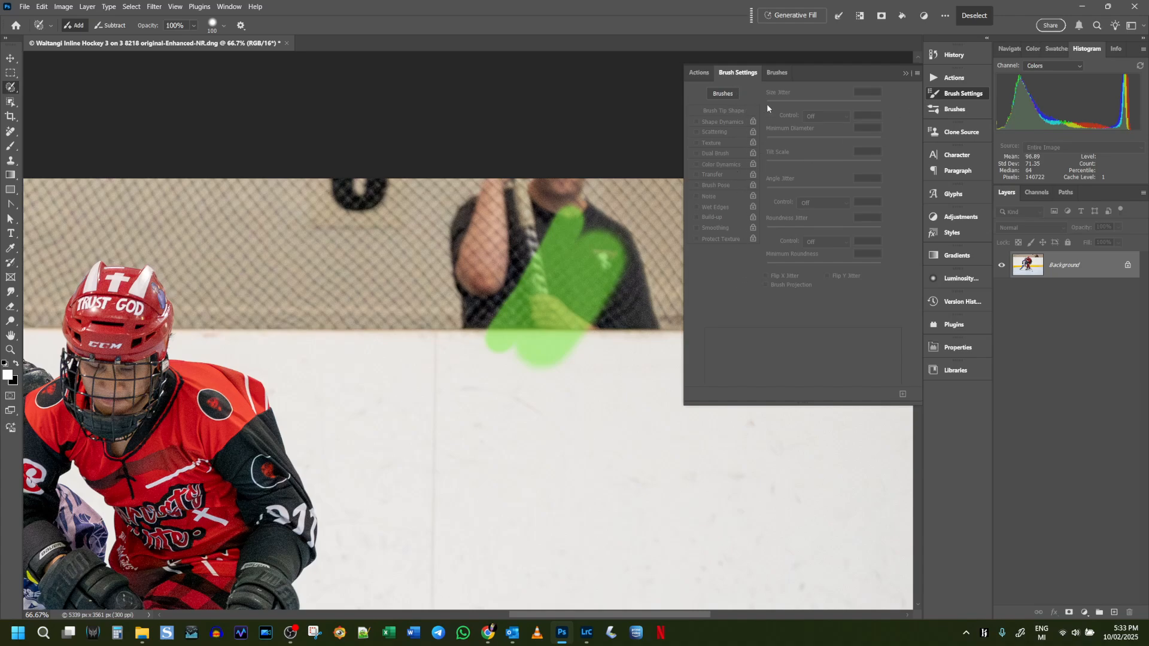
left_click(951, 77)
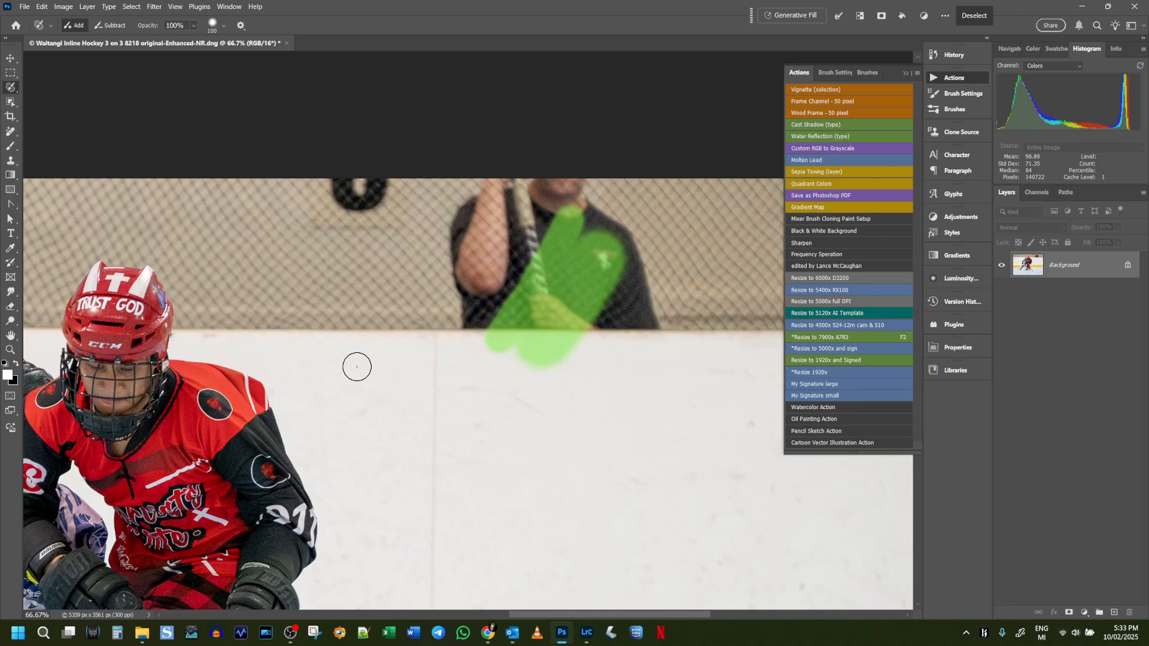
Step: Paint more selection strokes beside the bystander's elbow and around the black number with a smaller brush, and clear the selection
left_click_drag(431, 273, 385, 358)
left_click_drag(469, 282, 433, 353)
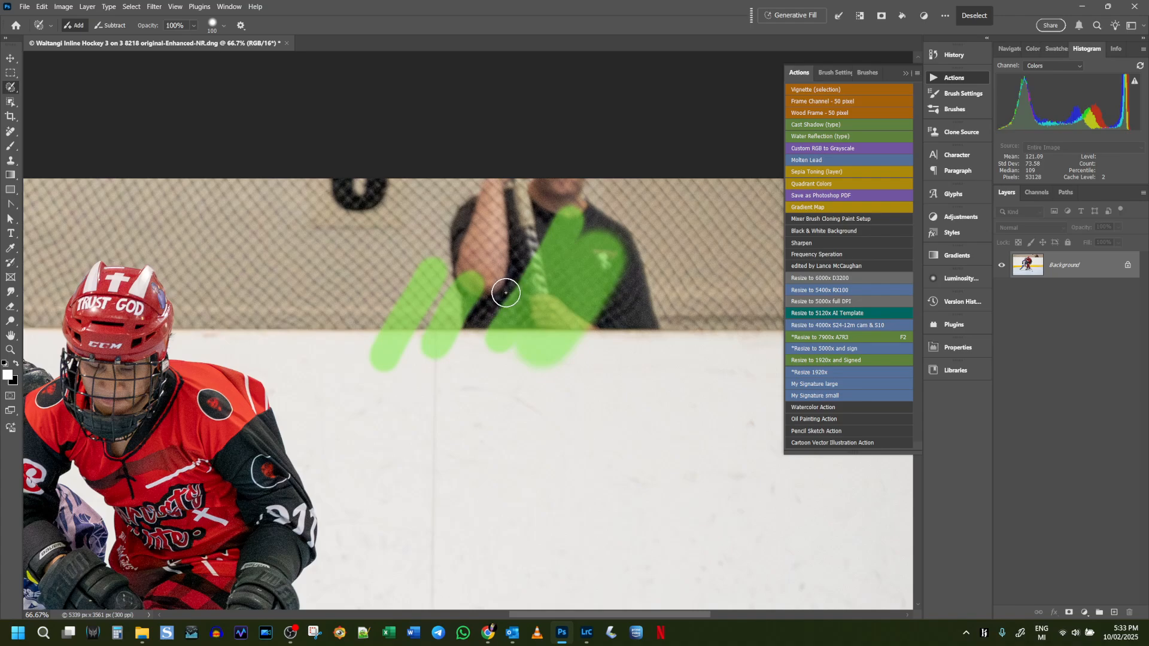
key("bracketleft")
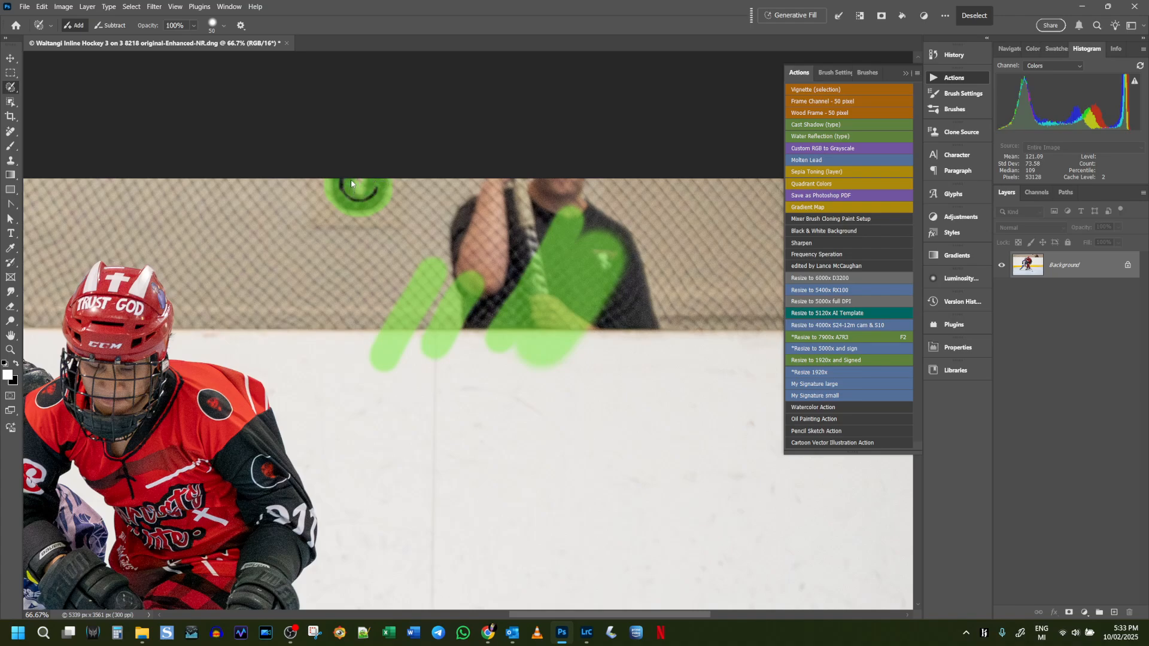
left_click(366, 210)
key("ctrl+d")
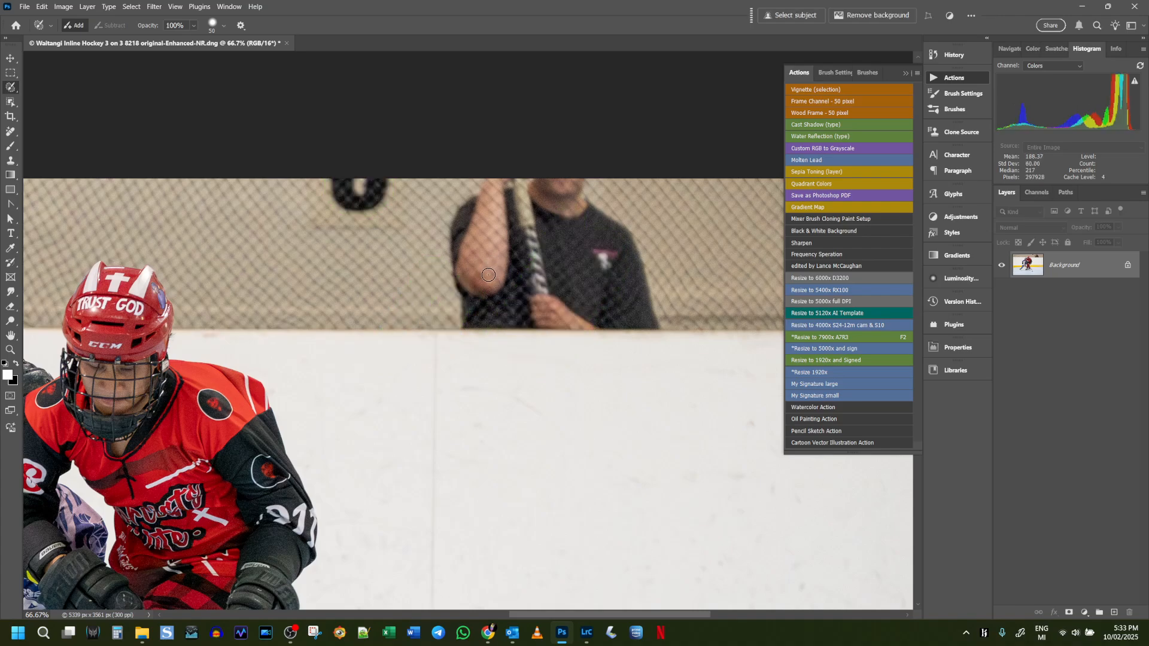
Step: Paint a tiny black Brush tool mark on a new layer, and view the brush's Shape Dynamics settings
left_click(9, 147)
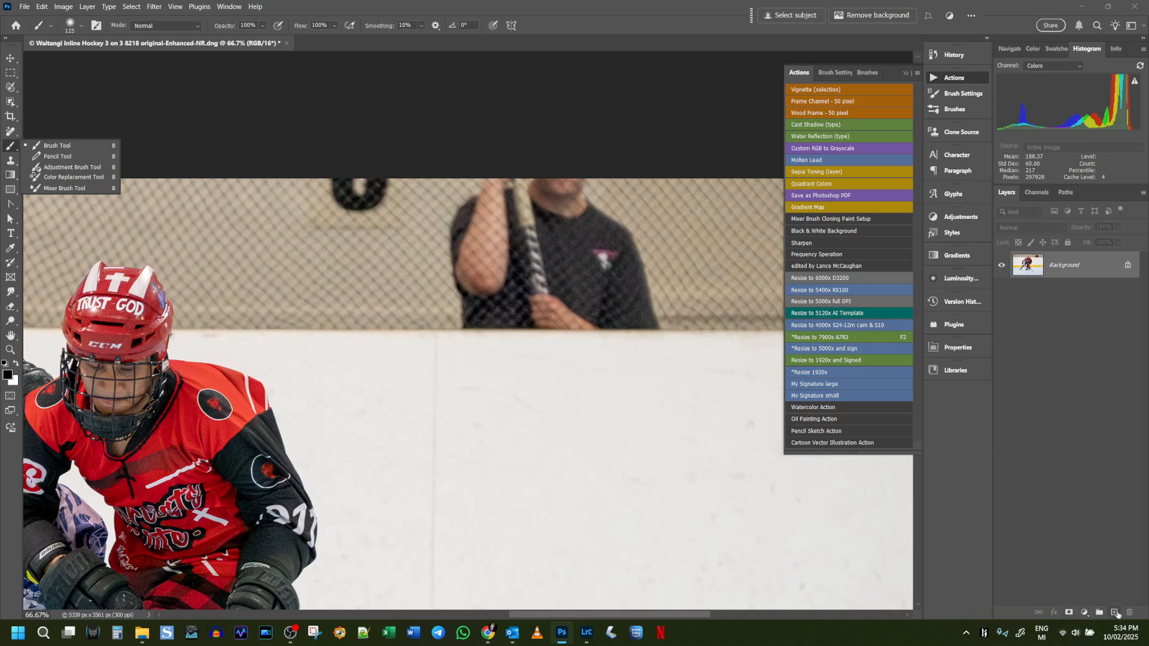
left_click(1115, 613)
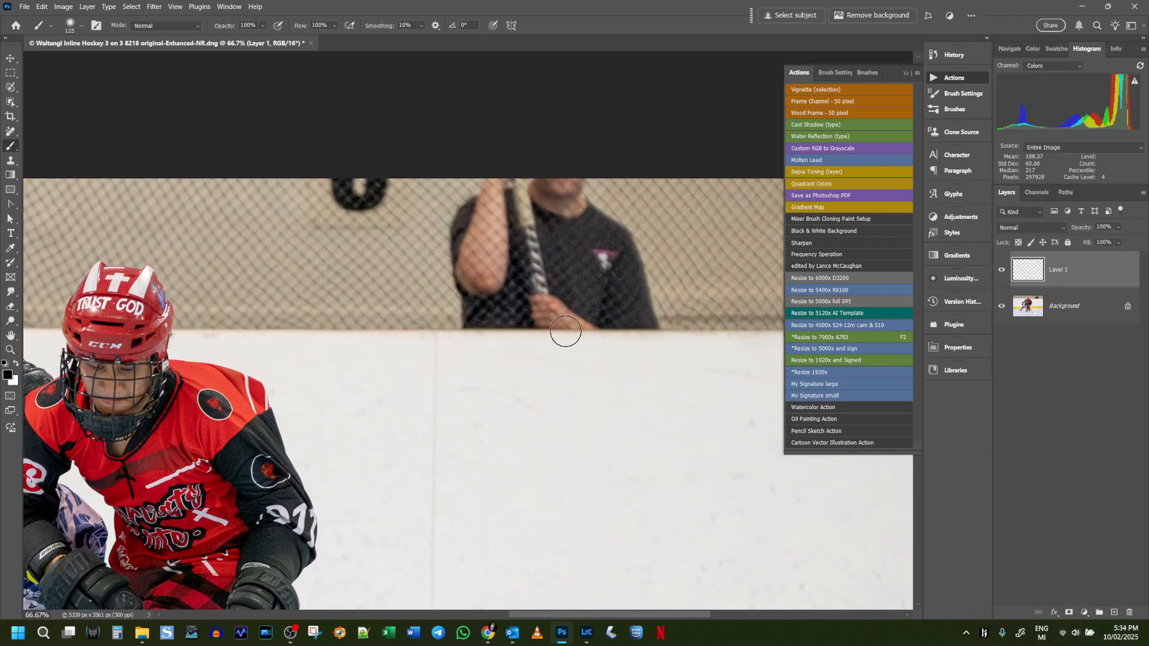
left_click_drag(591, 342, 596, 337)
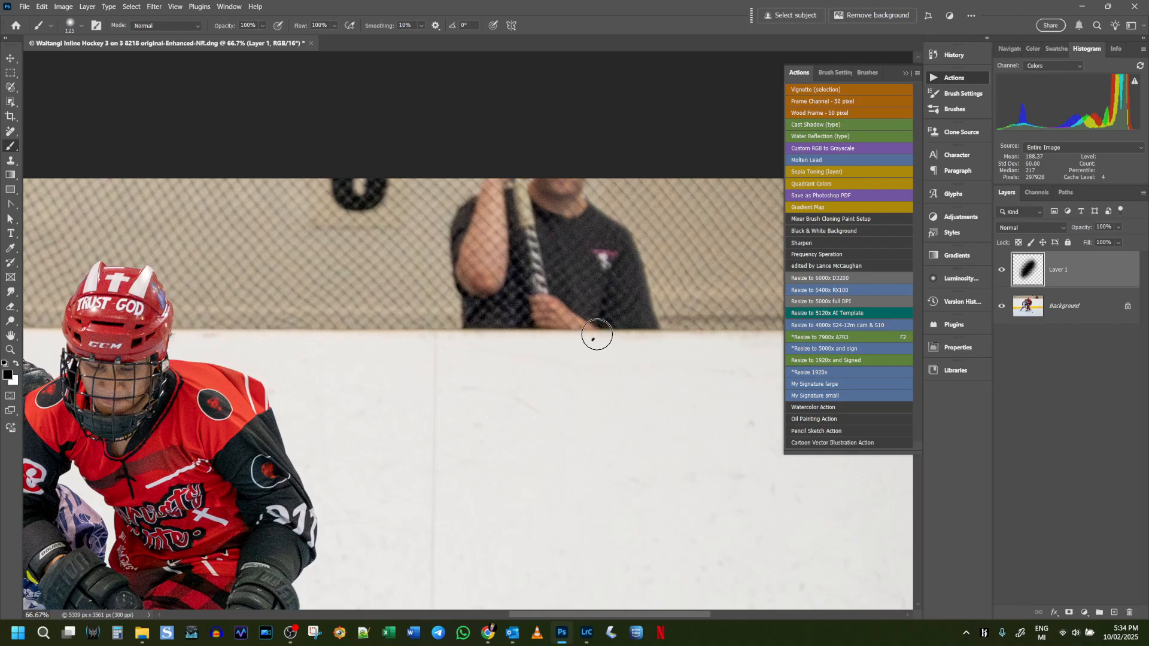
left_click(958, 95)
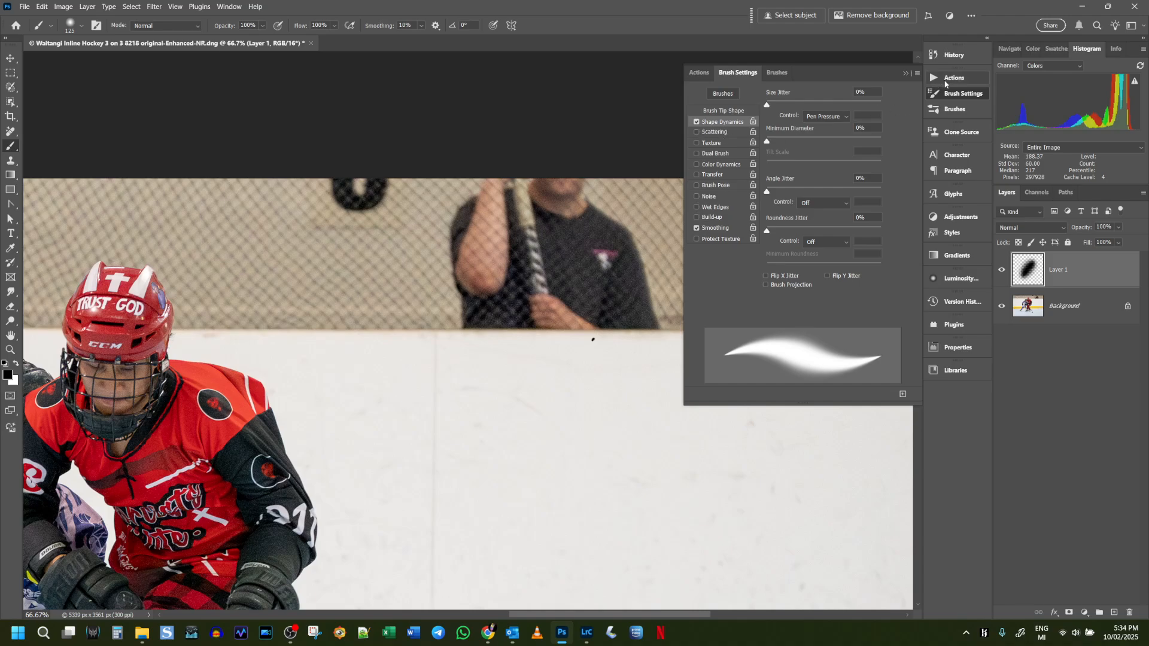
left_click(947, 81)
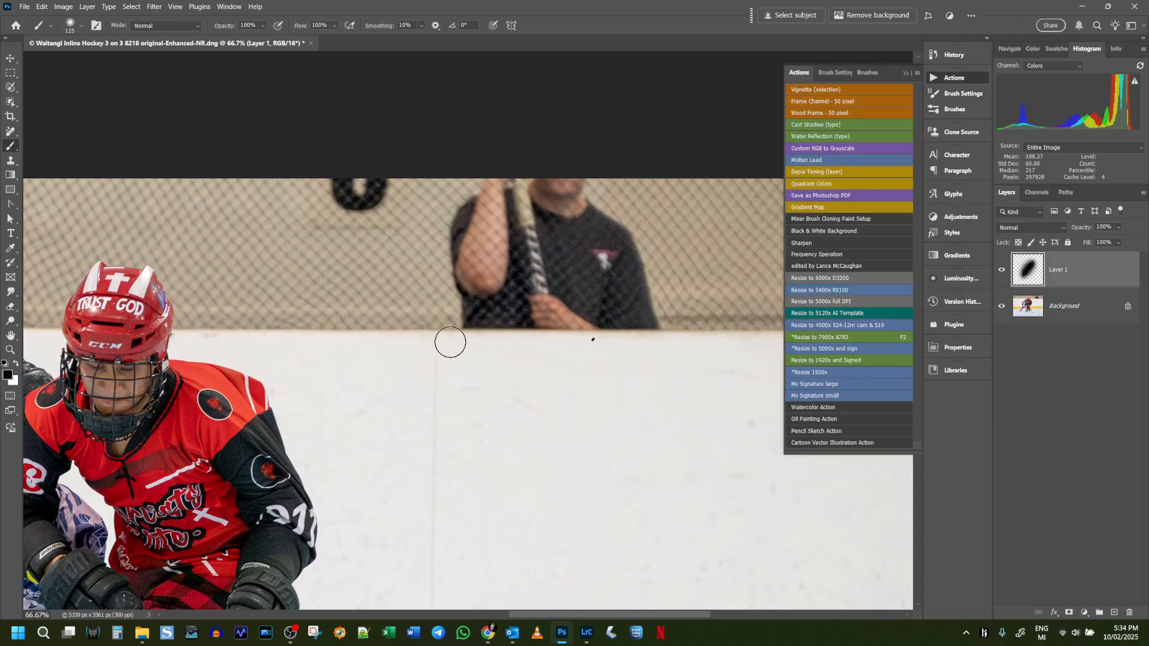
Step: Paint black diagonal strokes of varying pen-pressure thickness on the white boards, and delete the test layer
mouse_move(487, 342)
left_mouse_down()
mouse_move(469, 366)
mouse_move(497, 369)
mouse_move(460, 424)
left_mouse_up()
left_click(569, 354)
mouse_move(568, 354)
left_mouse_down()
mouse_move(496, 461)
mouse_move(570, 428)
mouse_move(624, 359)
left_mouse_up()
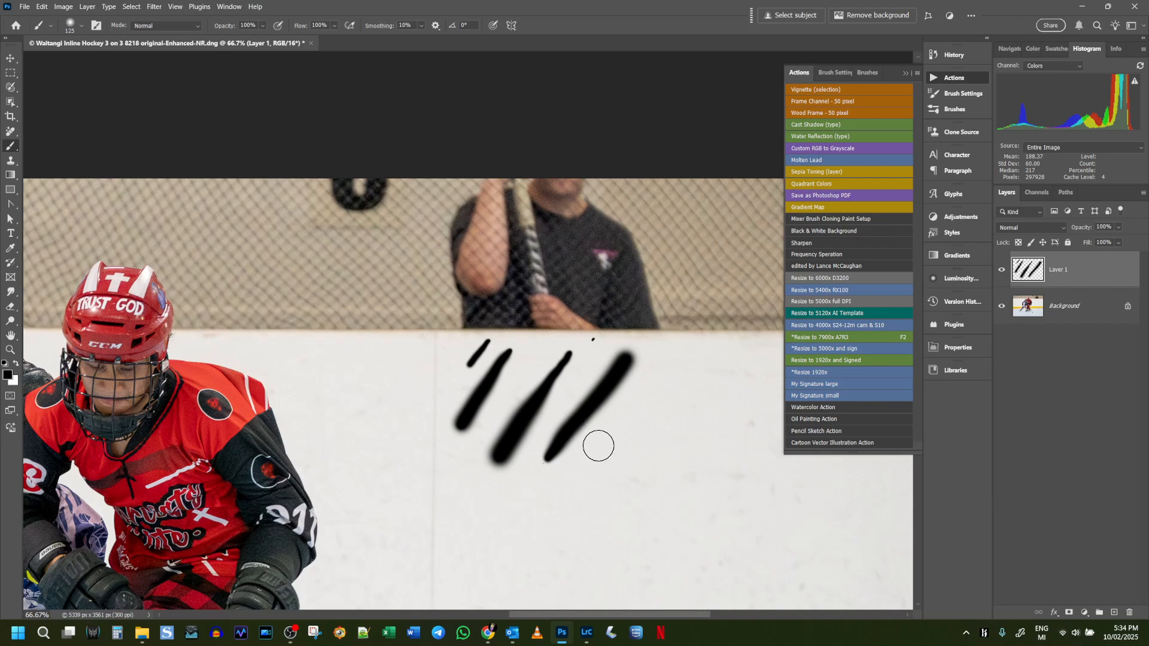
left_click(594, 467)
left_click_drag(675, 363, 628, 444)
left_click_drag(698, 363, 651, 454)
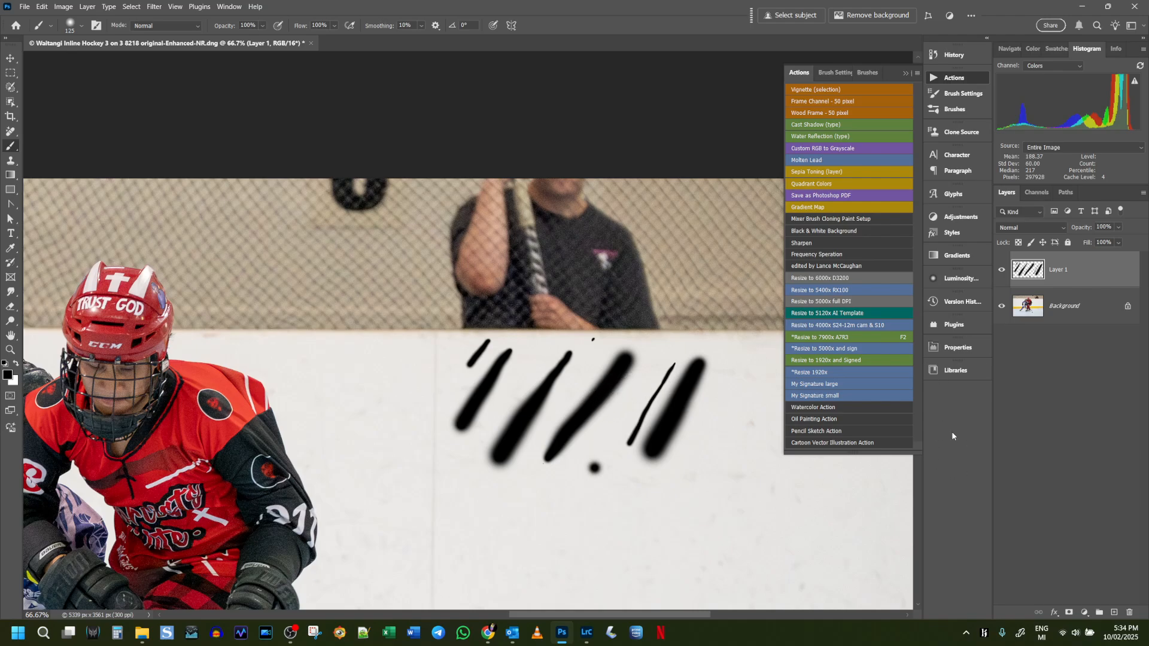
left_click(1128, 614)
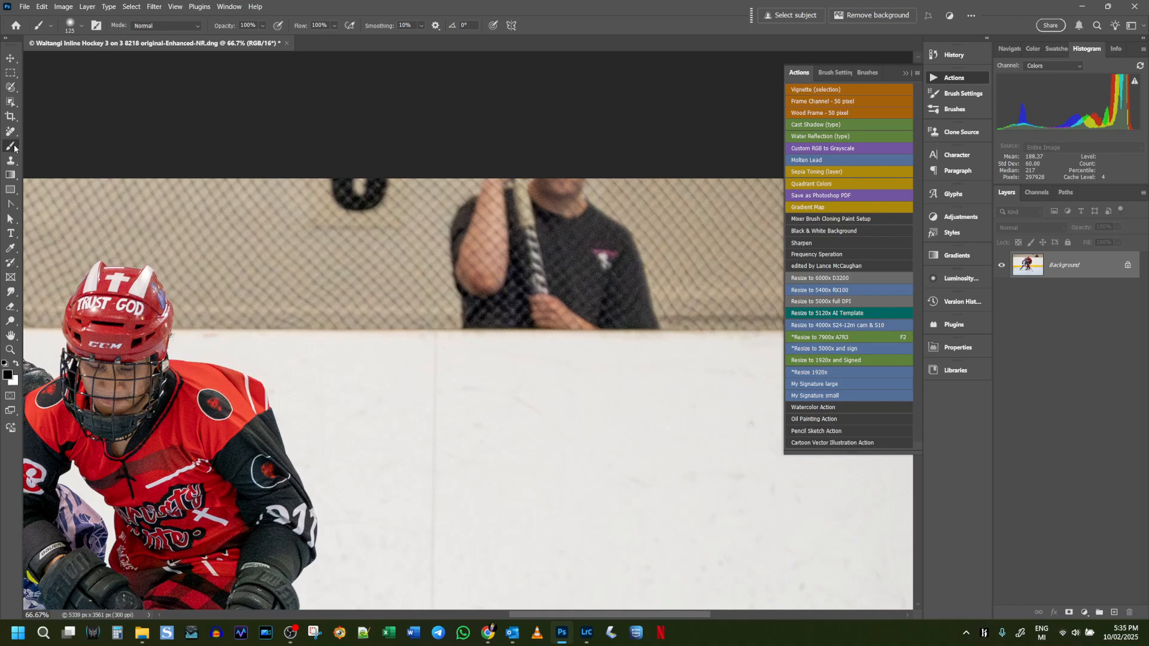
Step: In Quick Mask mode, paint over the bystander's shirt logo and stick, the black number and an outline beneath the number
key("q")
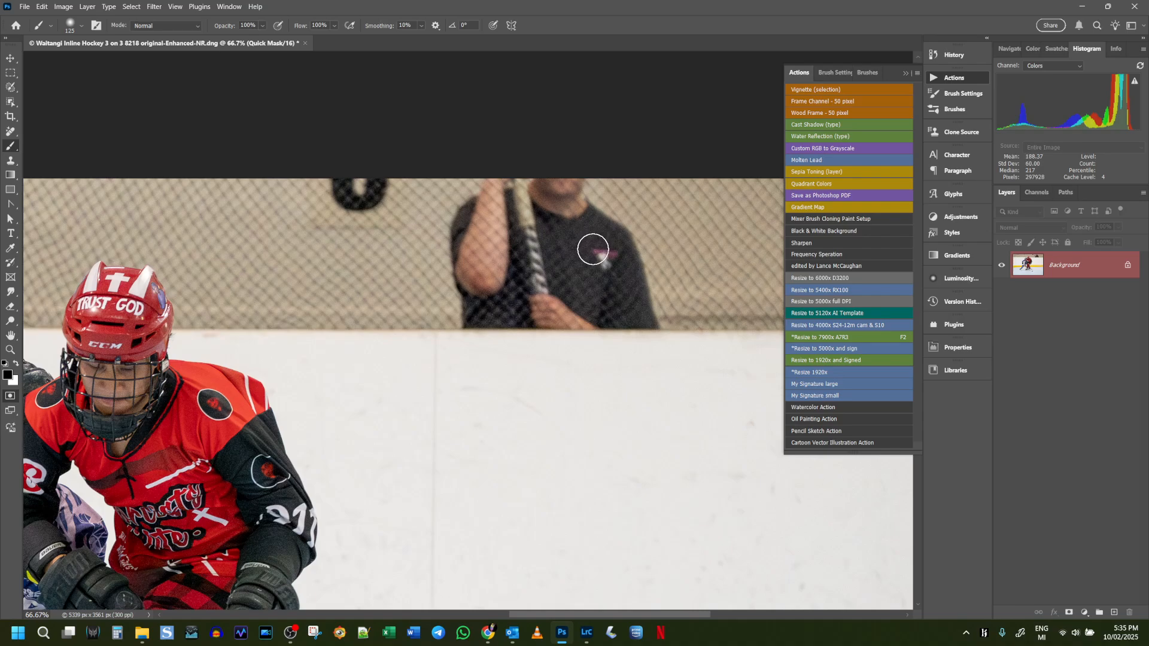
mouse_move(595, 250)
left_mouse_down()
mouse_move(623, 253)
mouse_move(599, 256)
mouse_move(608, 260)
left_mouse_up()
mouse_move(518, 177)
left_mouse_down()
mouse_move(540, 290)
mouse_move(526, 178)
left_mouse_up()
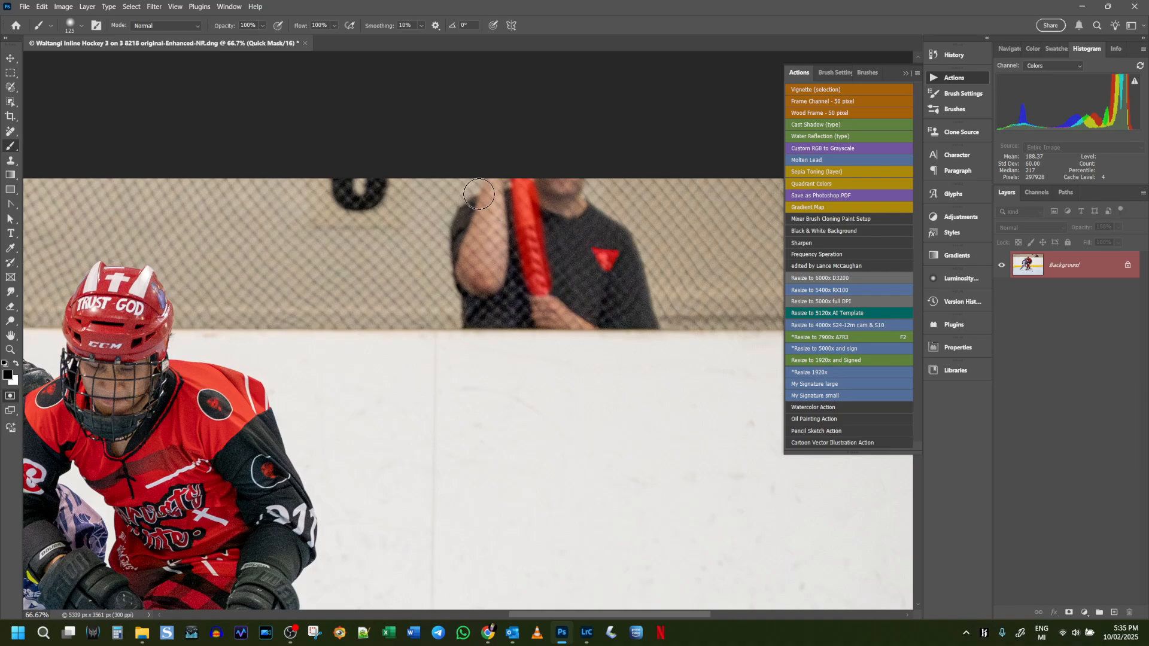
left_click(329, 183)
mouse_move(329, 184)
left_mouse_down()
mouse_move(306, 229)
mouse_move(409, 236)
mouse_move(413, 210)
mouse_move(398, 181)
mouse_move(328, 182)
left_mouse_up()
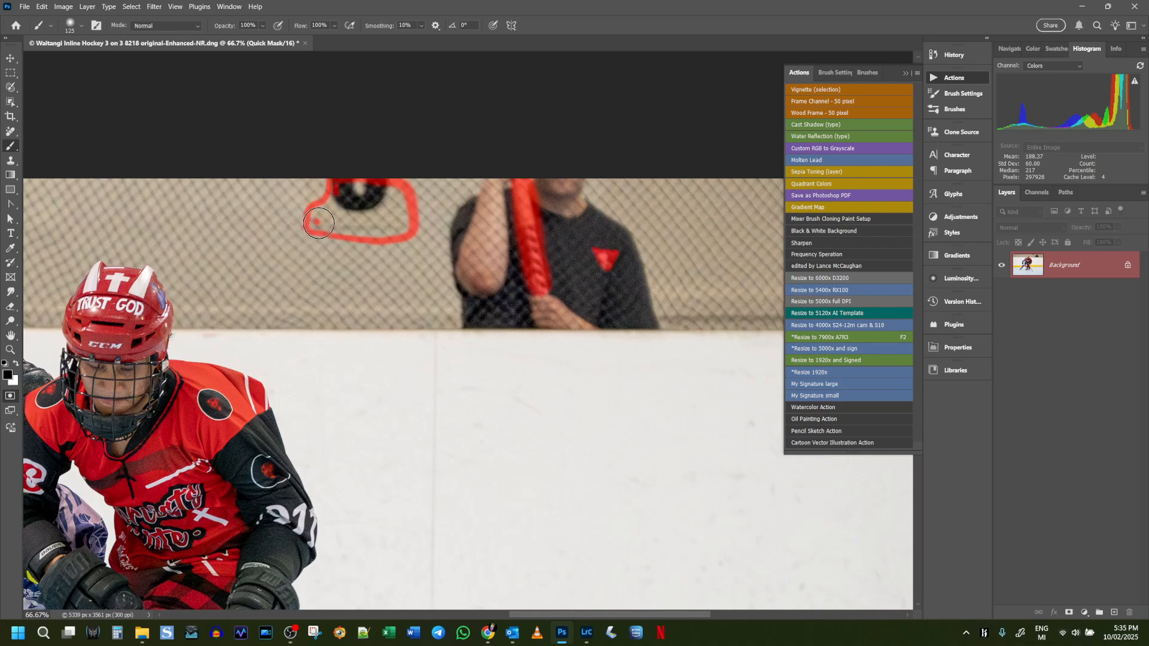
mouse_move(338, 228)
left_mouse_down()
mouse_move(385, 227)
mouse_move(349, 239)
mouse_move(378, 226)
left_mouse_up()
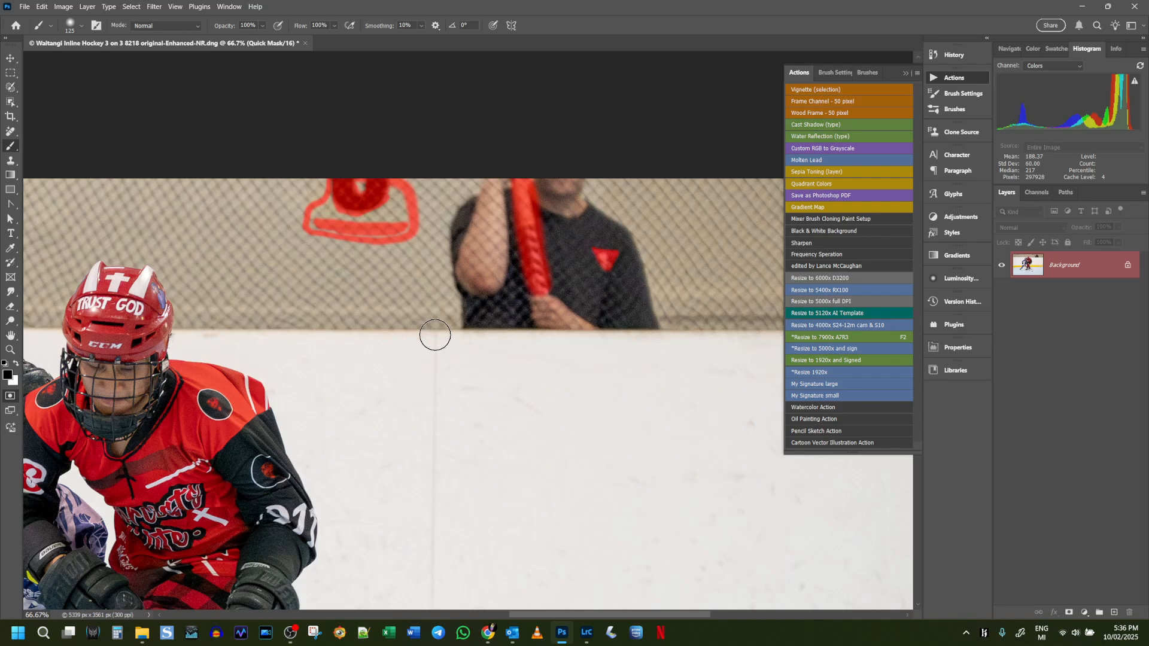
Step: Extend the quick mask along the vertical seam in the white boards down to the yellow strip
left_click_drag(435, 337, 432, 524)
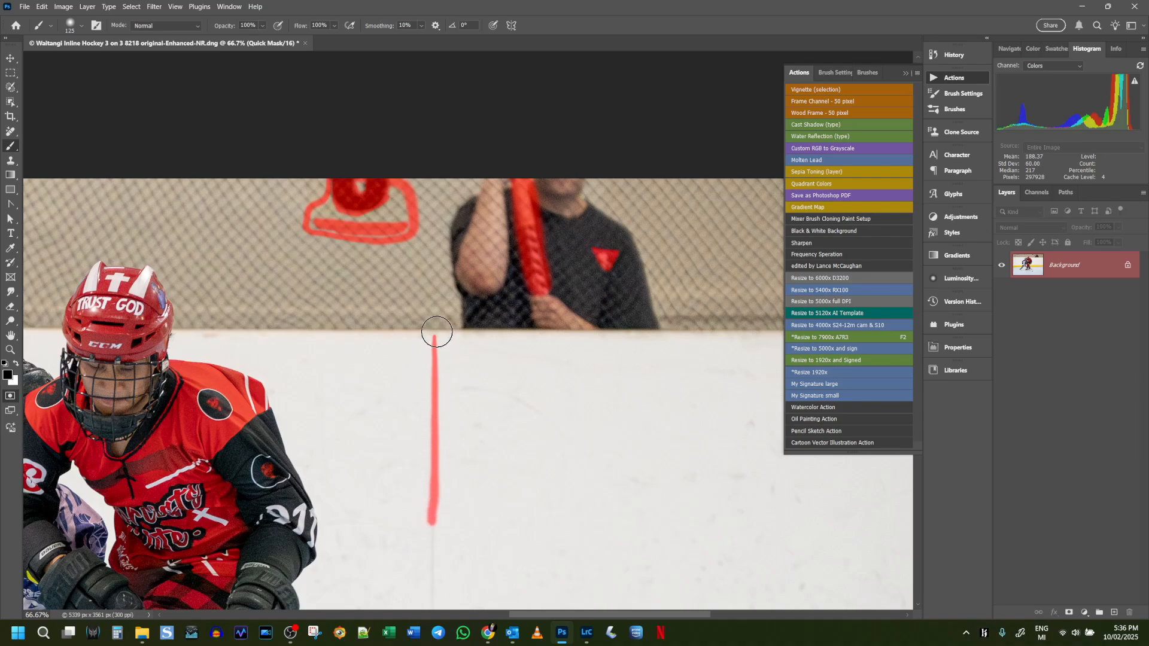
left_click_drag(473, 451, 489, 309)
mouse_move(449, 380)
left_mouse_down()
mouse_move(450, 416)
mouse_move(449, 374)
mouse_move(446, 592)
left_mouse_up()
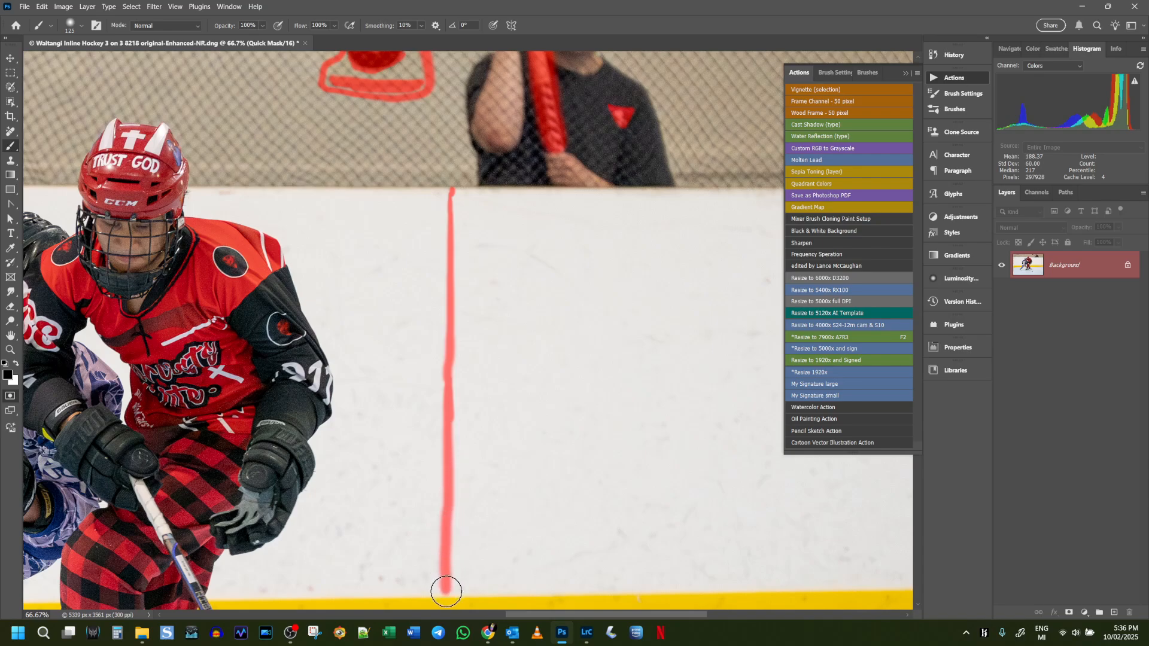
left_click_drag(511, 286, 505, 332)
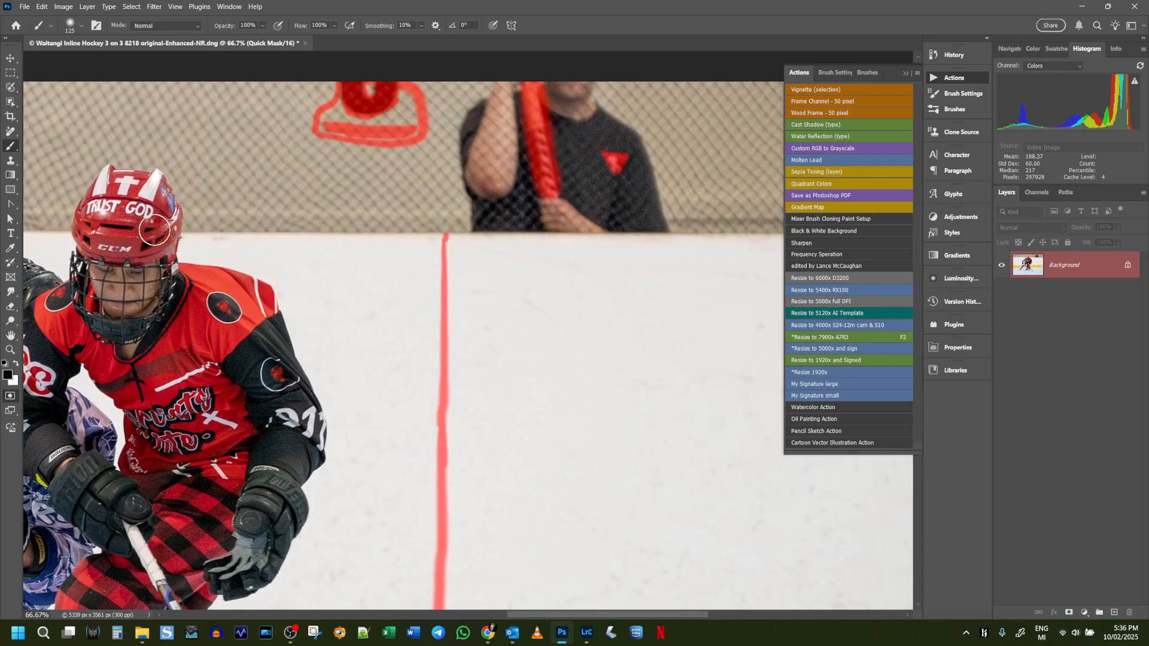
Step: Convert the quick mask to a selection, show it with the Selection Brush, and run Generative Fill with an empty prompt
key("q")
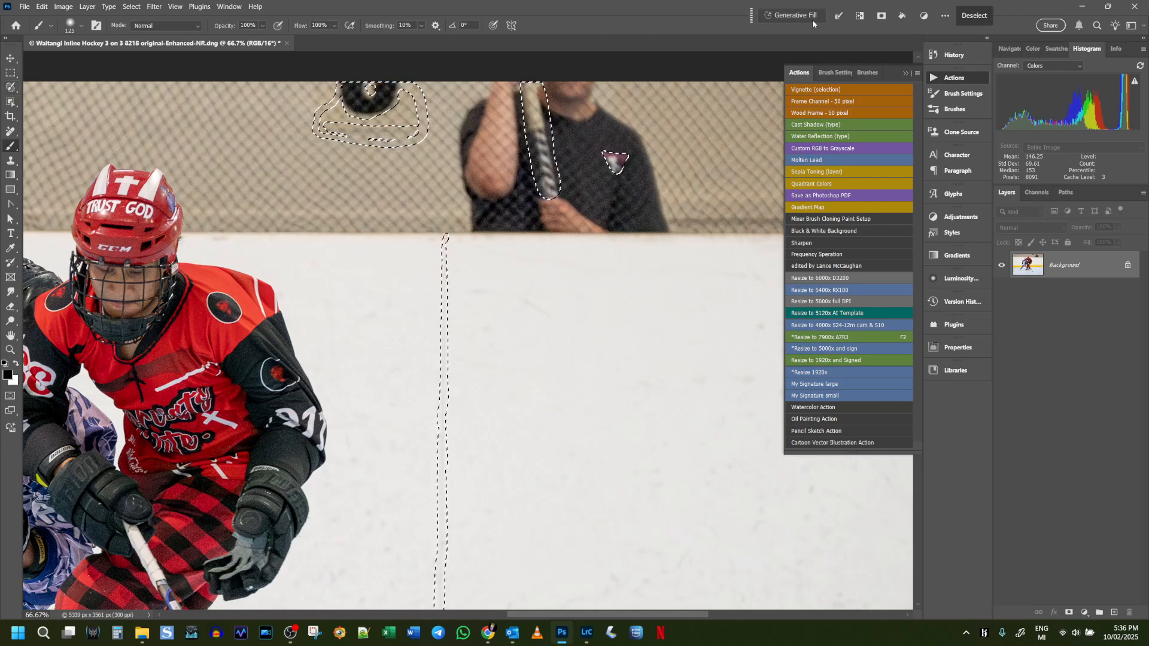
left_click(10, 87)
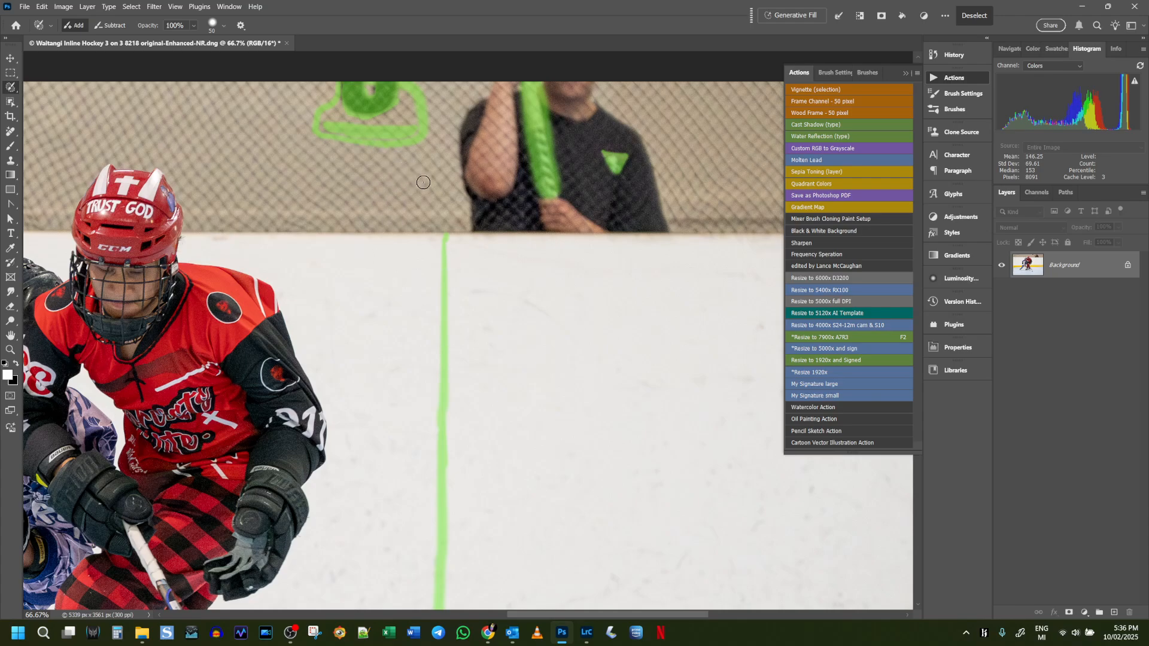
left_click(802, 17)
left_click(1000, 18)
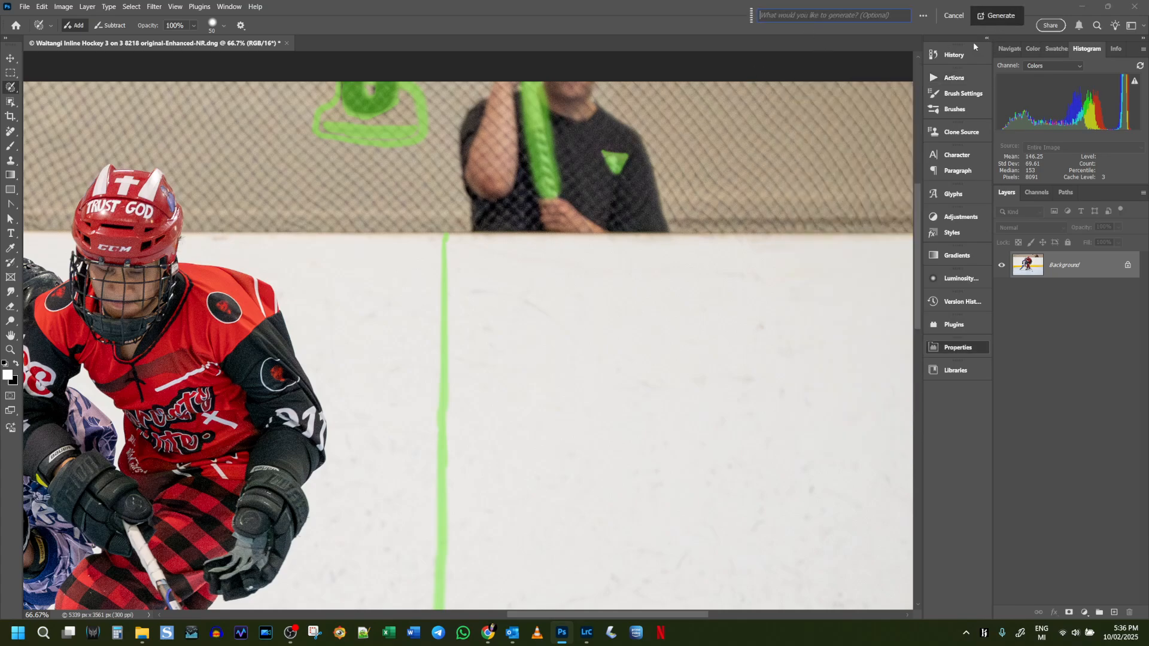